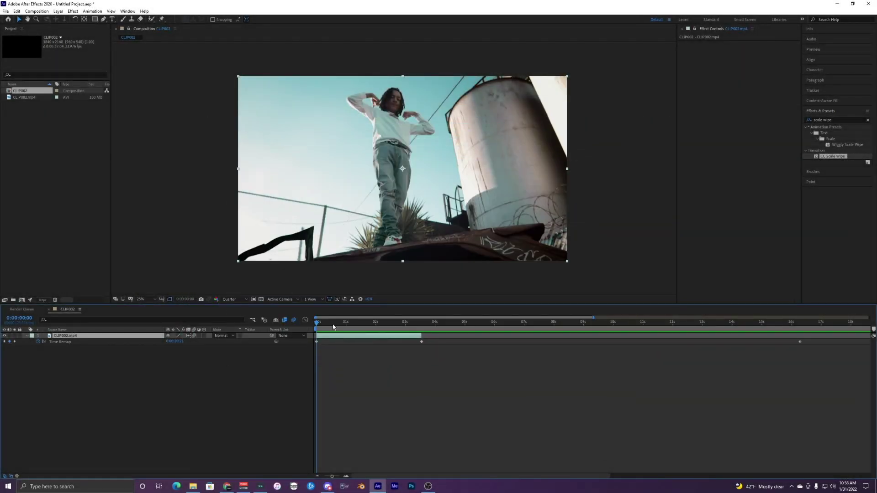
Step: End the work area at 0:00:03:13, where the clip ends, and trim the composition to it
left_click_drag(333, 325, 375, 343)
key("minus")
key("equal")
key("equal")
key("equal")
left_click(474, 323)
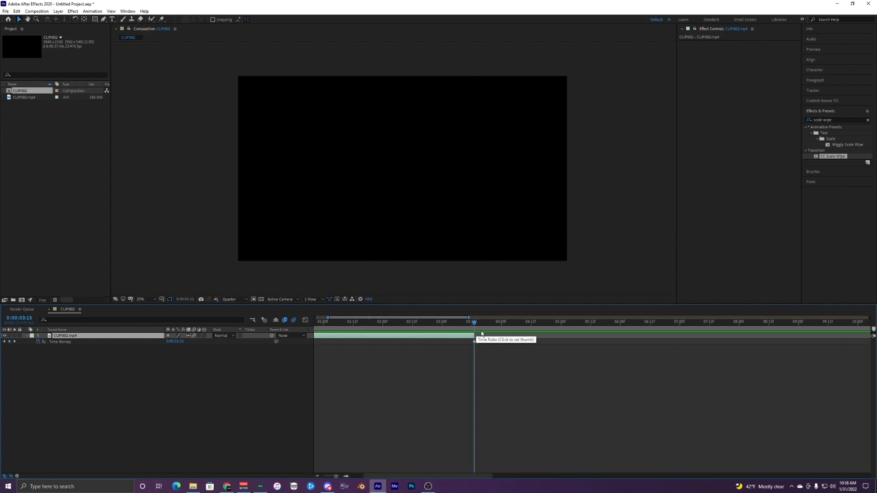
key("n")
key("equal")
key("equal")
left_click_drag(443, 328, 436, 327)
scroll(429, 346, "down", 4)
scroll(399, 352, "up", 2)
left_click_drag(400, 356, 716, 368)
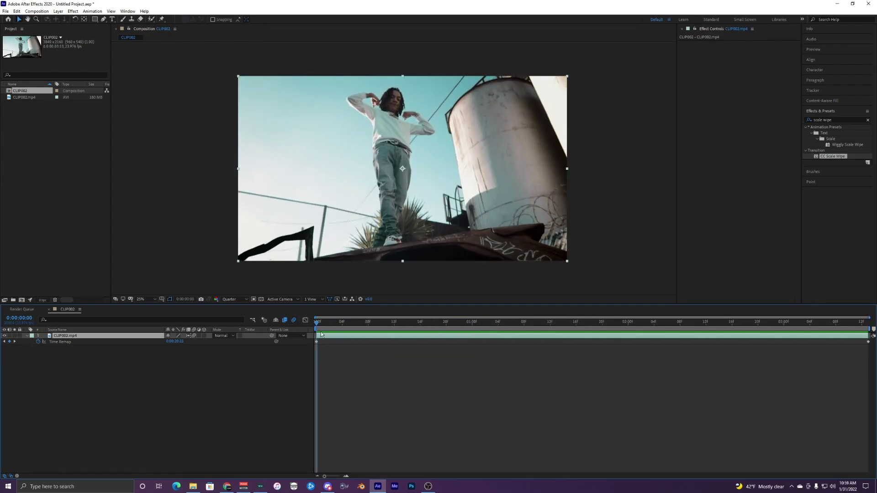
Step: Open the clip in an enlarged Layer view and paint a Roto Brush foreground stroke over the standing man
left_click(152, 21)
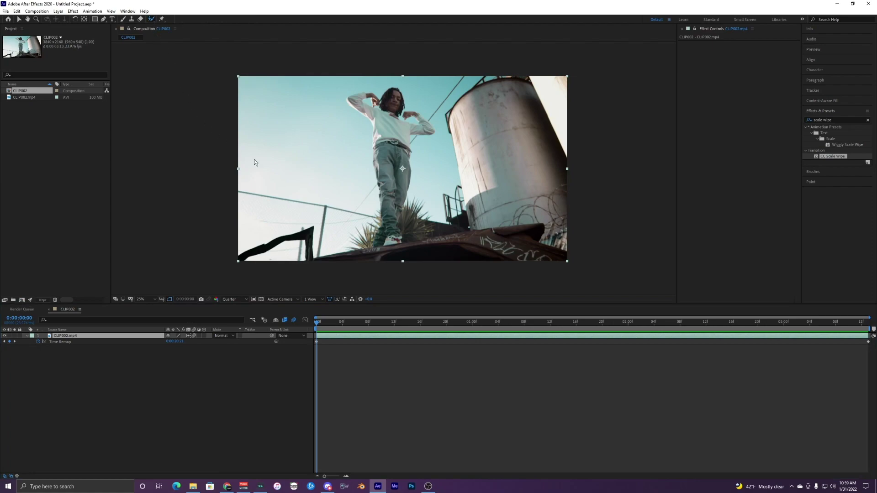
double_click(386, 148)
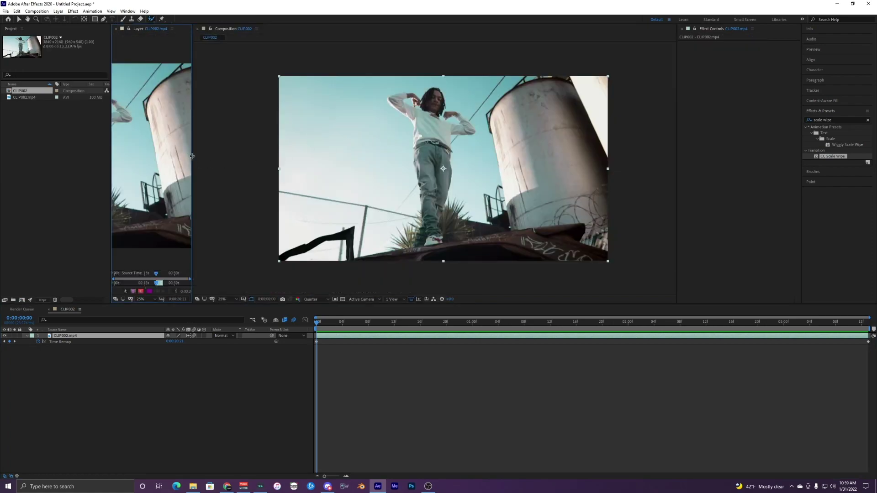
left_click_drag(192, 156, 559, 156)
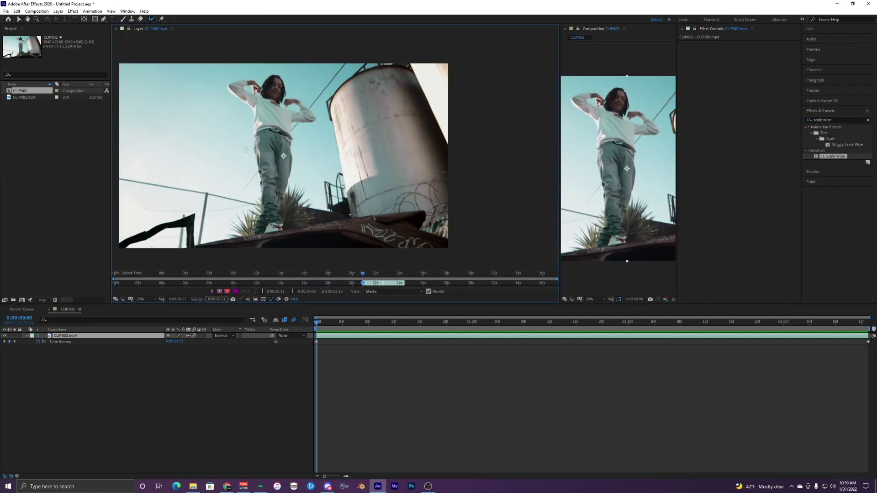
left_click_drag(247, 150, 318, 159)
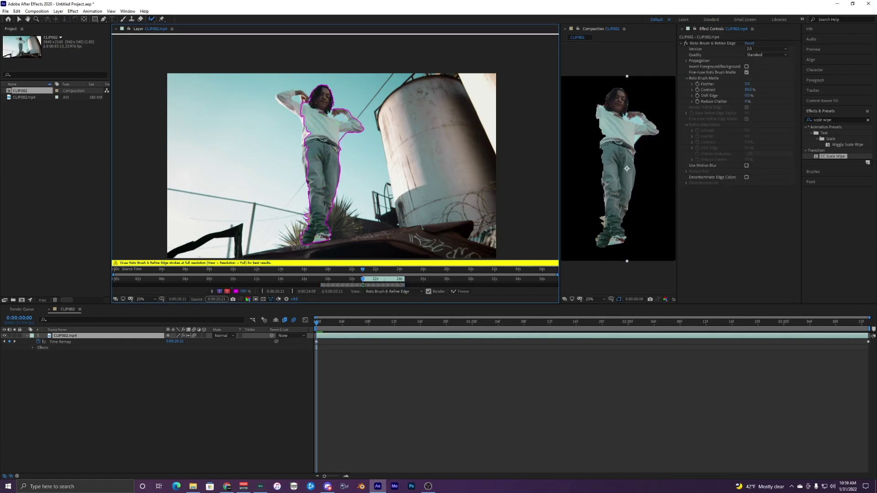
Step: Refine the Roto Brush selection by removing background beside the shoe and adding the man's missing raised arm and hand
scroll(323, 215, "up", 2)
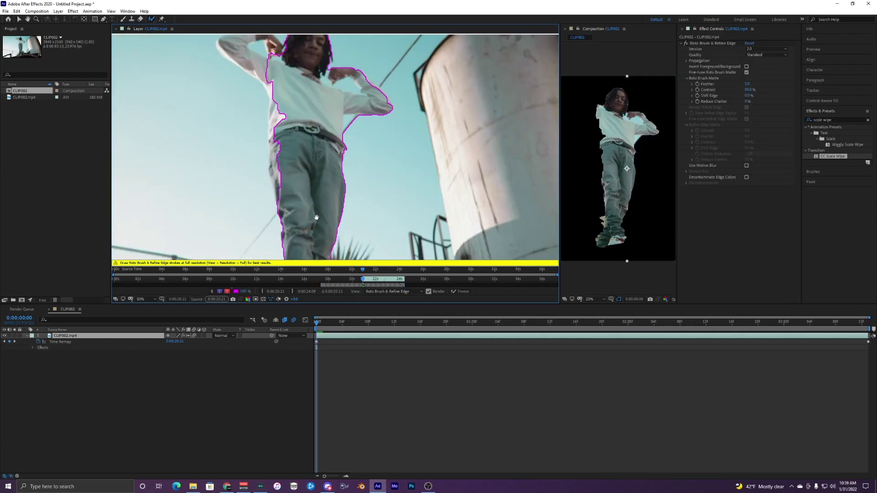
left_click_drag(315, 215, 334, 95)
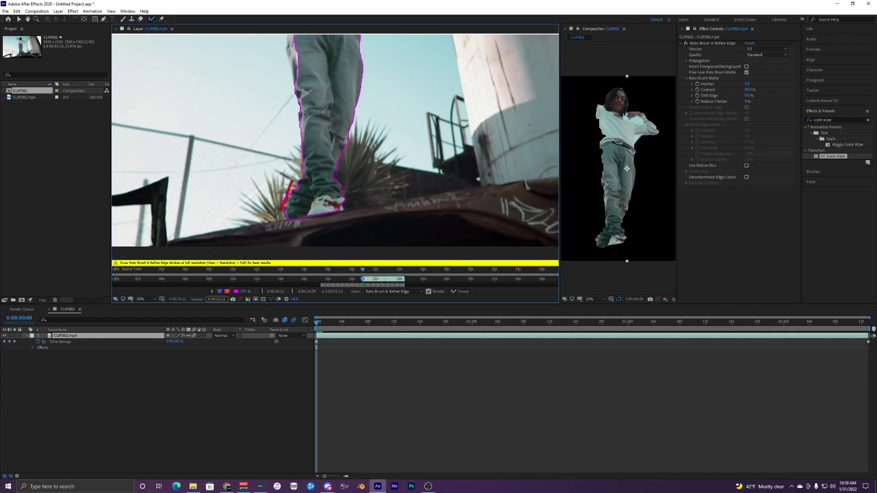
mouse_move(323, 159)
left_mouse_down()
mouse_move(305, 317)
mouse_move(312, 249)
left_mouse_up()
mouse_move(287, 170)
left_mouse_down()
mouse_move(284, 134)
mouse_move(284, 166)
mouse_move(283, 154)
left_mouse_up()
mouse_move(284, 99)
left_mouse_down()
mouse_move(295, 174)
mouse_move(251, 151)
left_mouse_up()
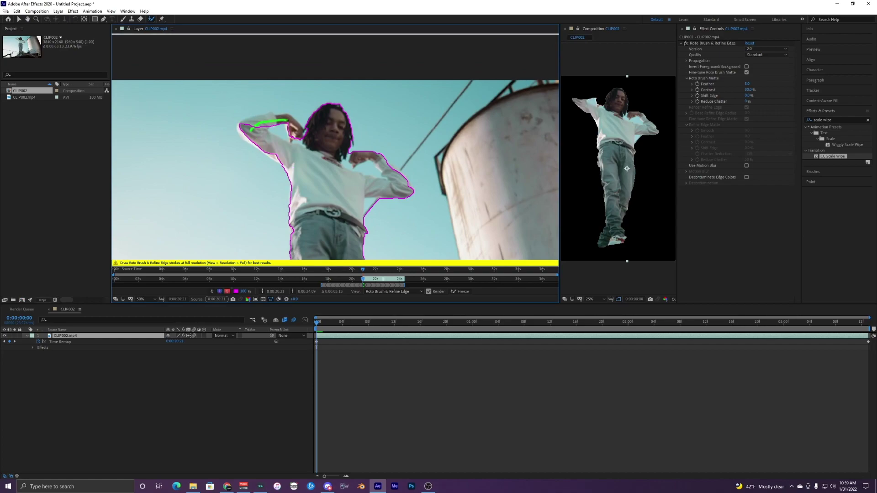
mouse_move(287, 120)
left_mouse_down()
mouse_move(297, 152)
mouse_move(246, 108)
mouse_move(304, 124)
left_mouse_up()
left_click_drag(370, 149, 377, 153)
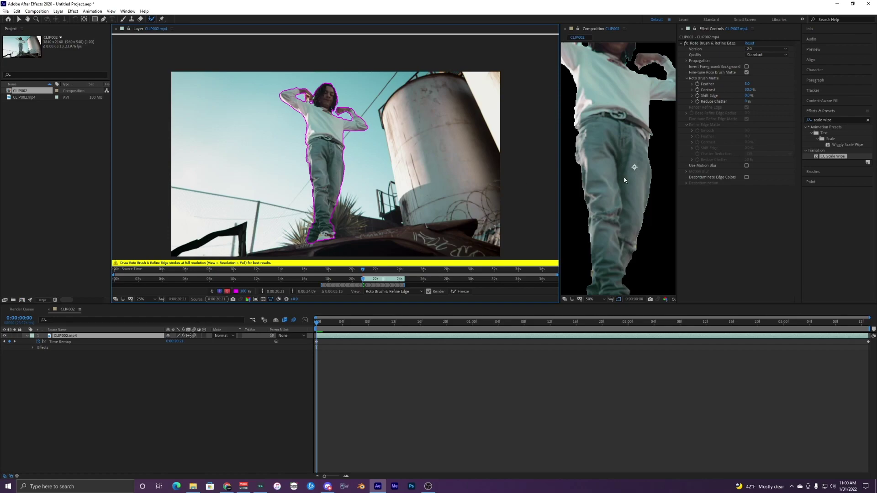
Step: Set the Roto Brush Matte's Feather to 20 to soften the jagged cutout edge
scroll(623, 176, "down", 1)
scroll(621, 171, "up", 1)
left_click_drag(640, 169, 612, 167)
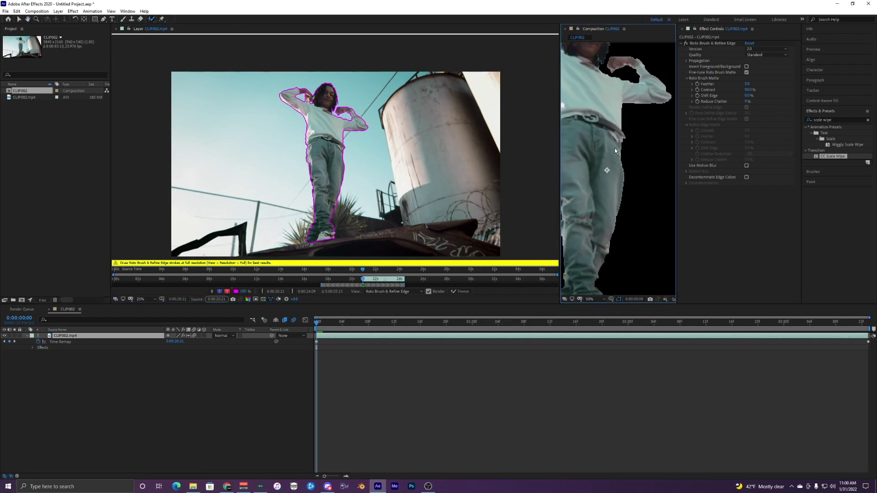
scroll(614, 150, "down", 1)
scroll(610, 152, "up", 5)
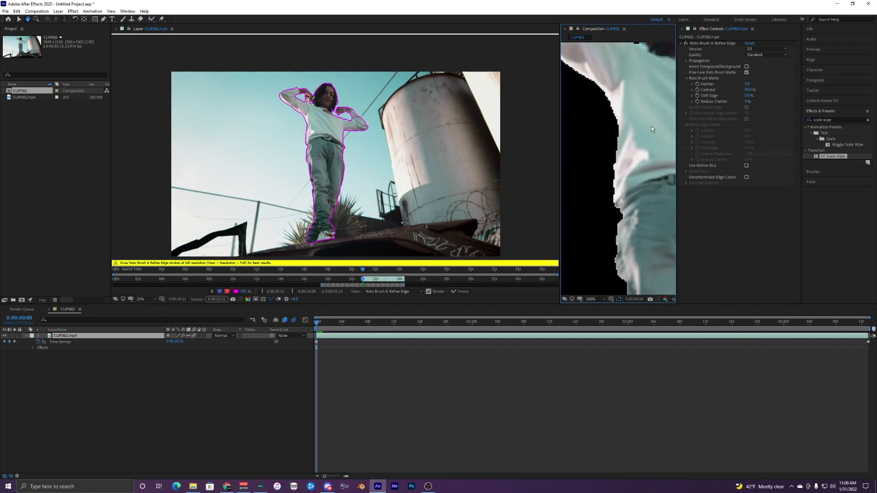
scroll(612, 142, "down", 2)
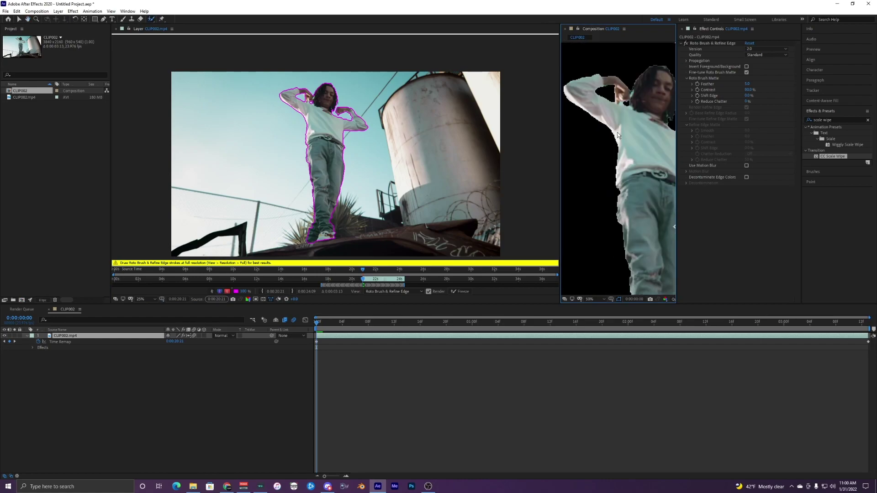
left_click(747, 83)
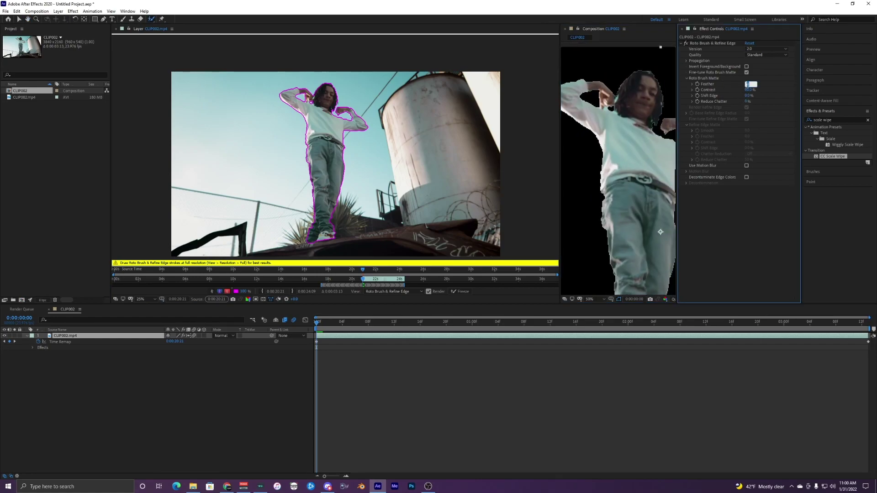
key("Return")
Step: Examine the feathered edge of the man's cutout up close in the composition
scroll(607, 147, "down", 2)
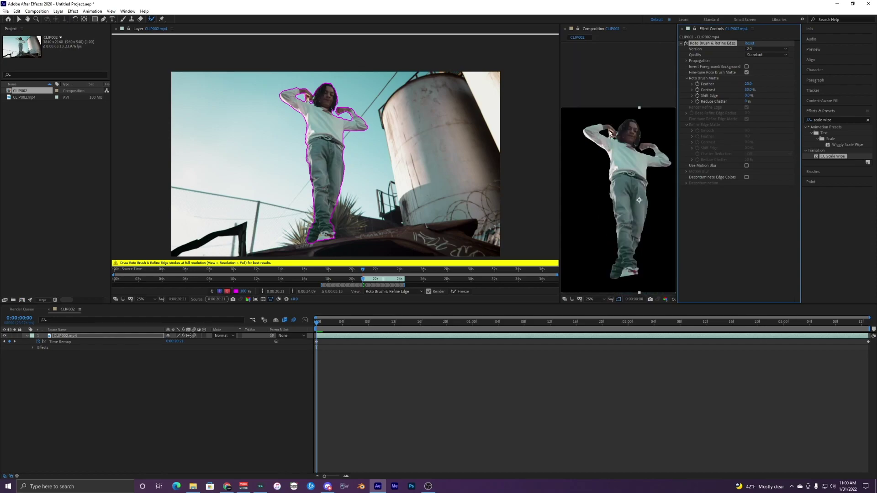
scroll(612, 133, "up", 2)
scroll(620, 149, "up", 4)
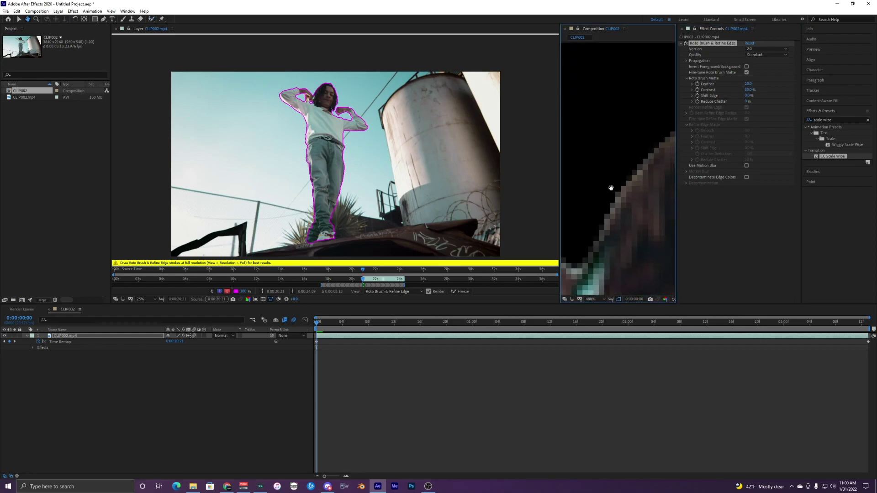
scroll(617, 180, "down", 8)
scroll(618, 180, "up", 2)
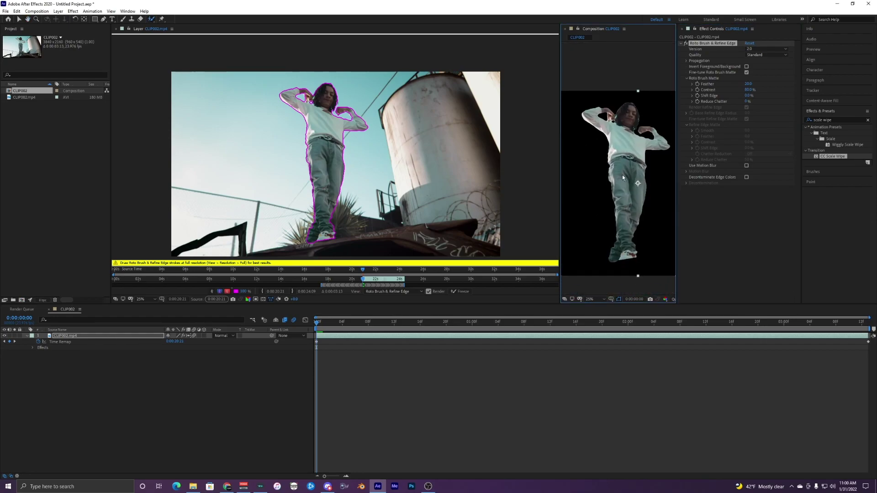
scroll(307, 174, "up", 2)
scroll(306, 174, "down", 2)
left_click_drag(306, 174, 309, 171)
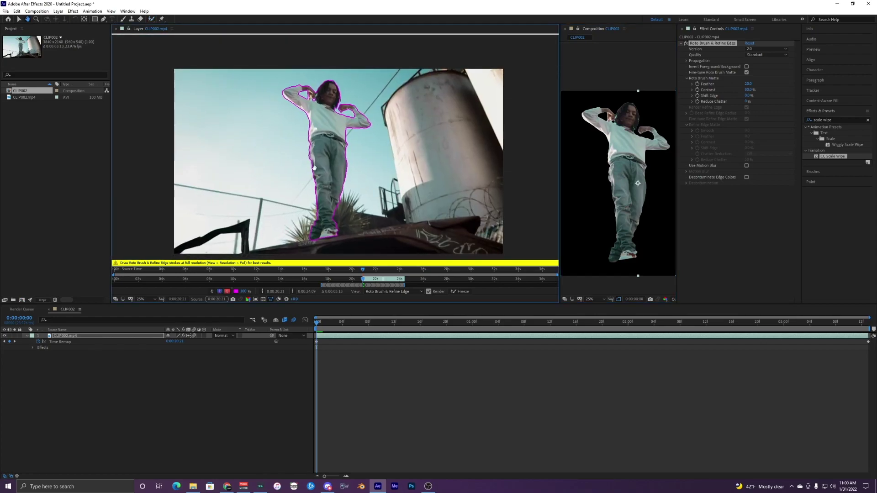
Step: Propagate the selection to 0:00:01:13 and set the Roto Brush Quality to Best, keeping Version 2.0
mouse_move(315, 322)
left_mouse_down()
mouse_move(872, 327)
mouse_move(346, 321)
mouse_move(636, 323)
mouse_move(556, 322)
left_mouse_up()
left_click(766, 55)
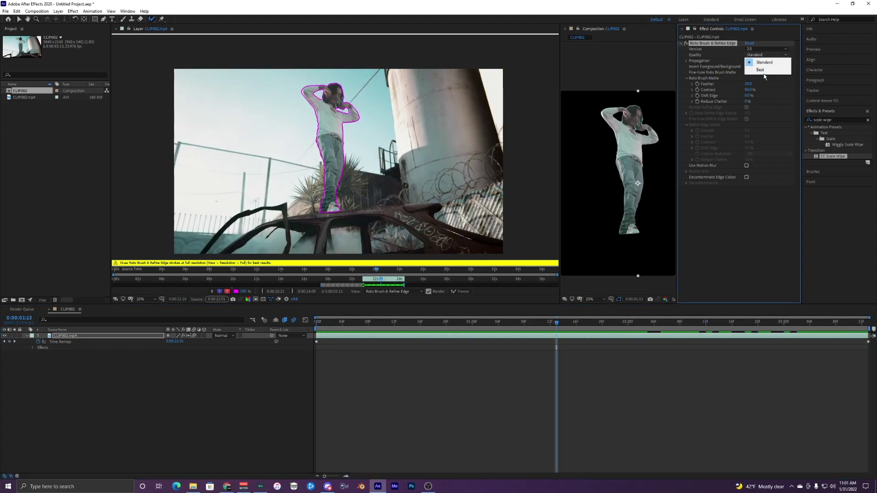
left_click(754, 70)
left_click(759, 49)
left_click(759, 64)
Step: Freeze the Roto Brush propagation and close the Layer view of the clip
left_click(563, 338)
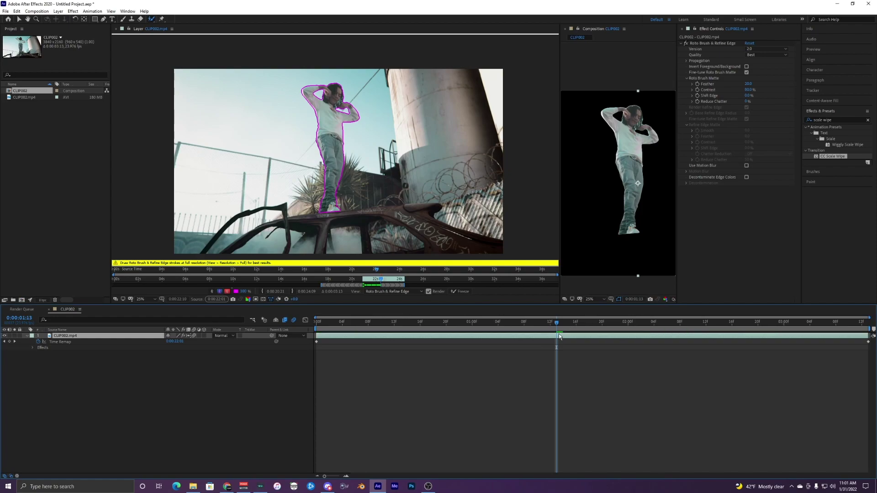
mouse_move(557, 322)
left_mouse_down()
mouse_move(524, 321)
mouse_move(557, 322)
left_mouse_up()
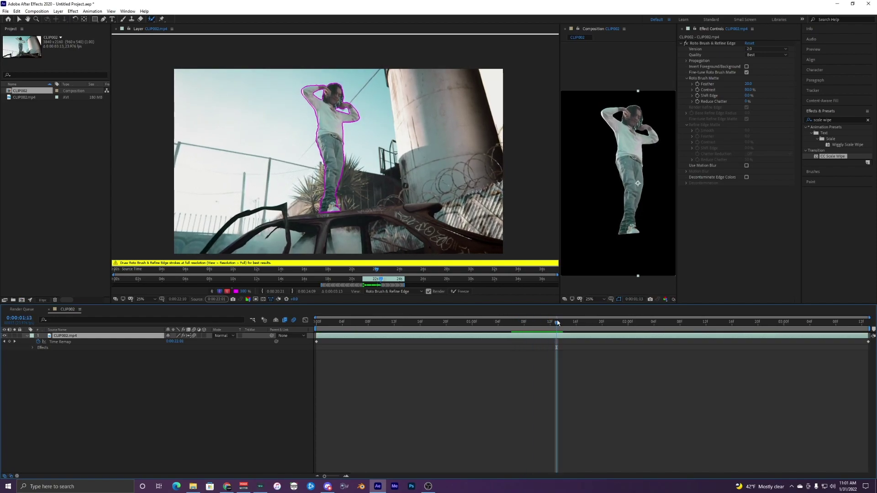
left_click(460, 291)
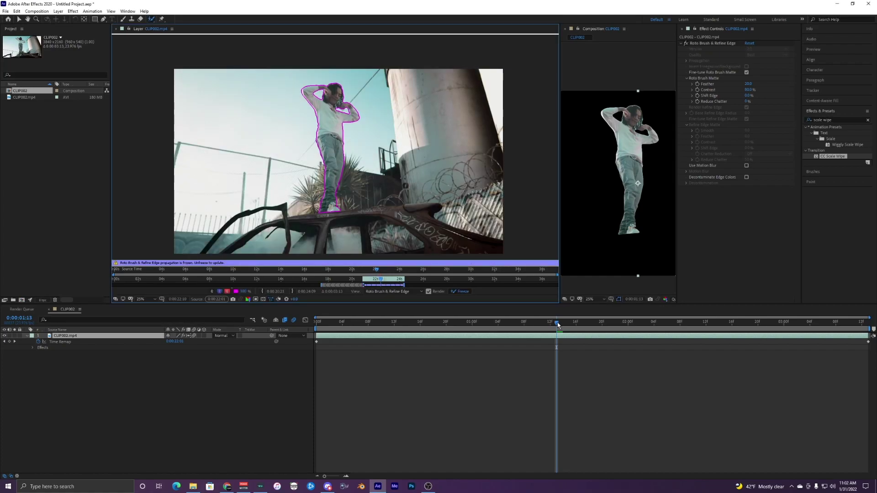
mouse_move(556, 321)
left_mouse_down()
mouse_move(517, 321)
mouse_move(543, 322)
left_mouse_up()
left_click(116, 29)
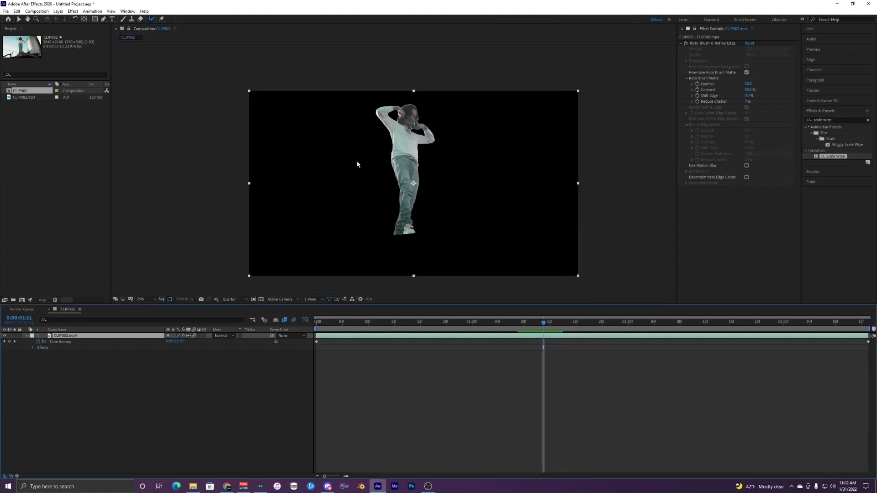
Step: Preview the isolated man from the start of the composition
left_click_drag(489, 320, 316, 320)
key("space")
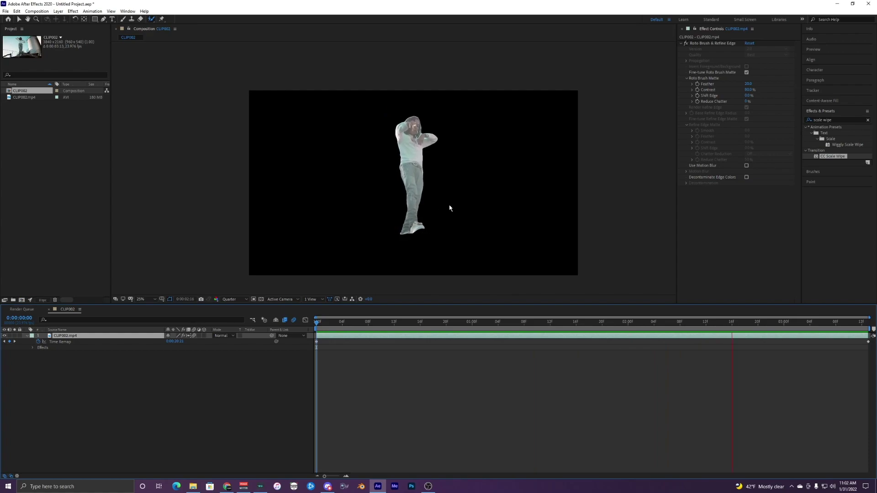
key("space")
Step: Duplicate the clip layer and delete the Roto Brush & Refine Edge effect from the lower copy
key("ctrl+d")
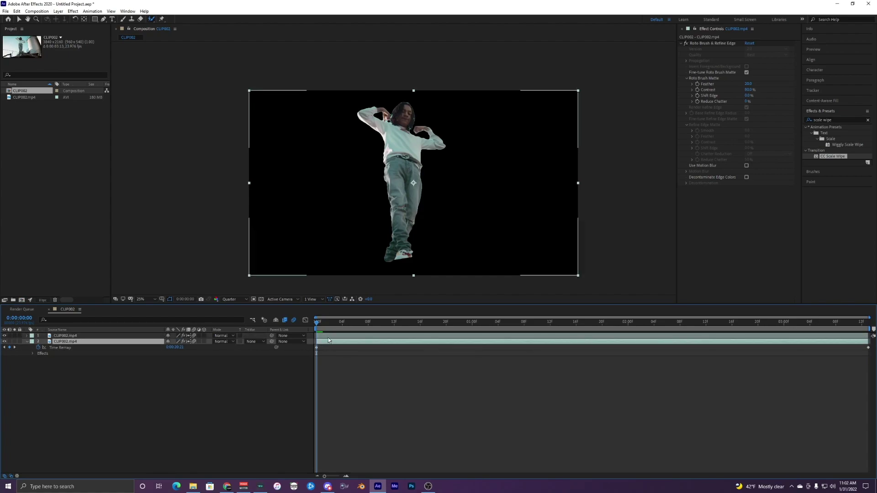
left_click(707, 44)
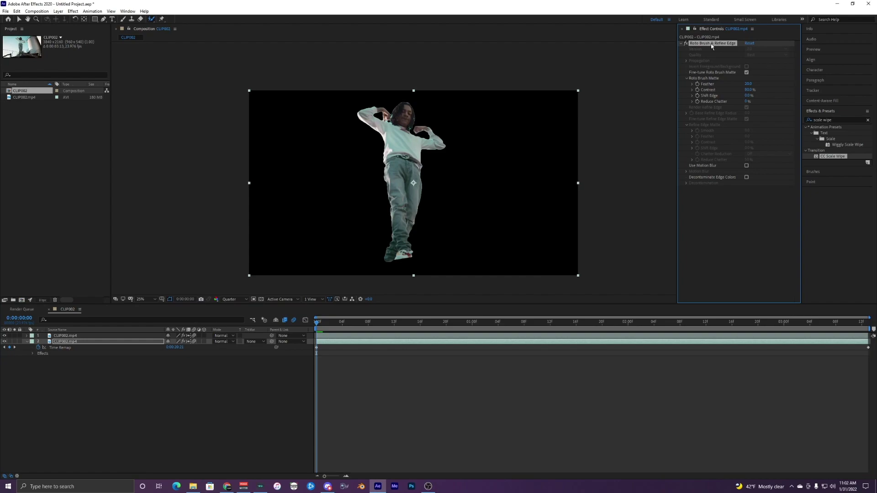
key("Delete")
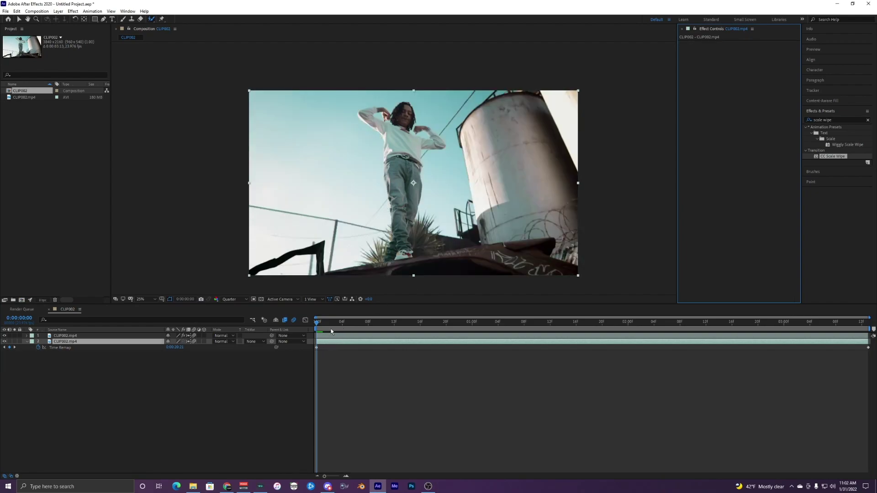
left_click(27, 341)
Step: Check both clip layers and preview the cutout over the full background clip
left_click(331, 336)
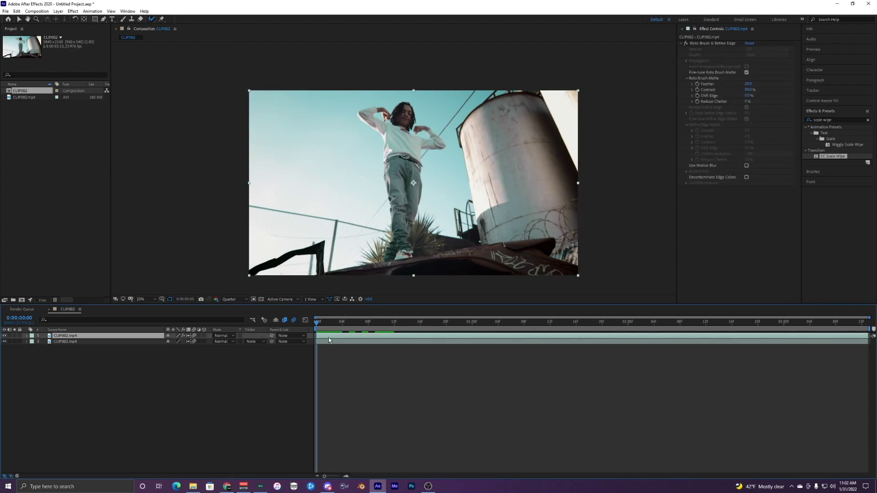
left_click(331, 340)
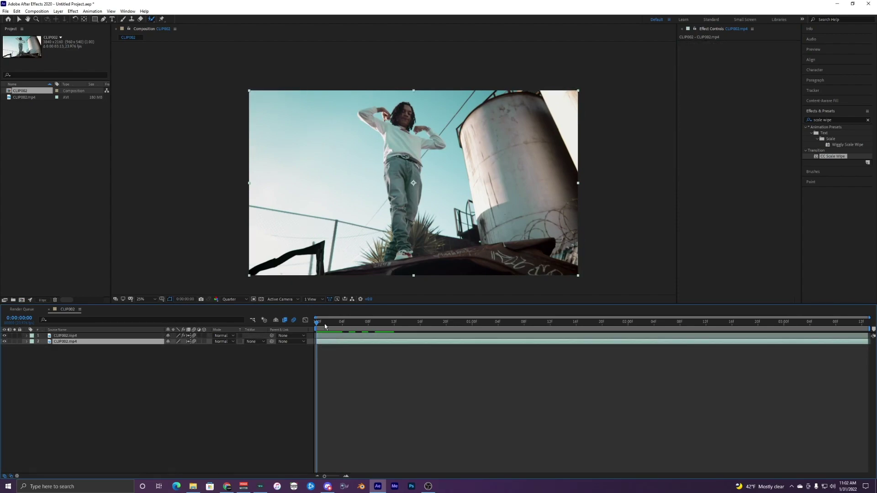
key("space")
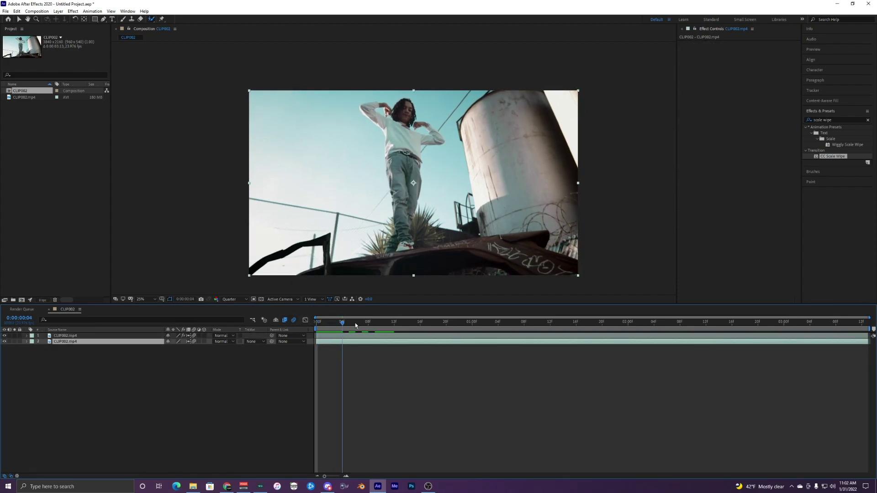
Step: Duplicate the cutout layer and select the middle of the three clip layers
left_click(335, 336)
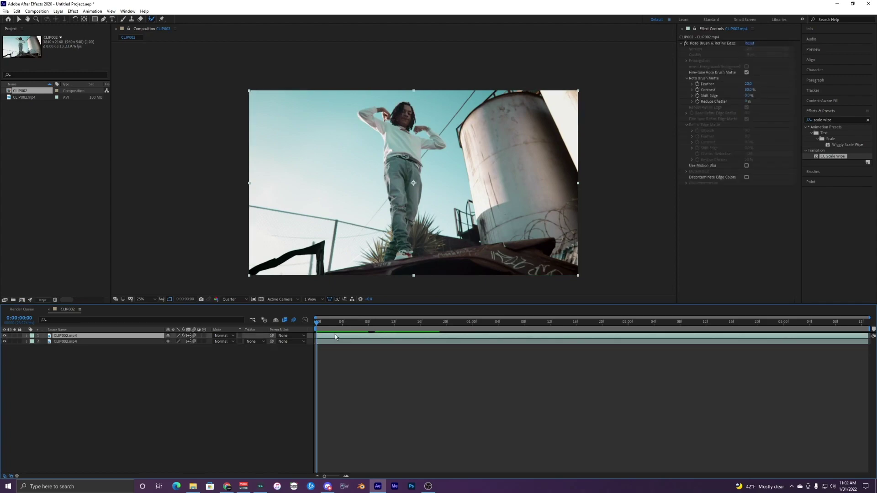
key("ctrl+d")
left_click(333, 342)
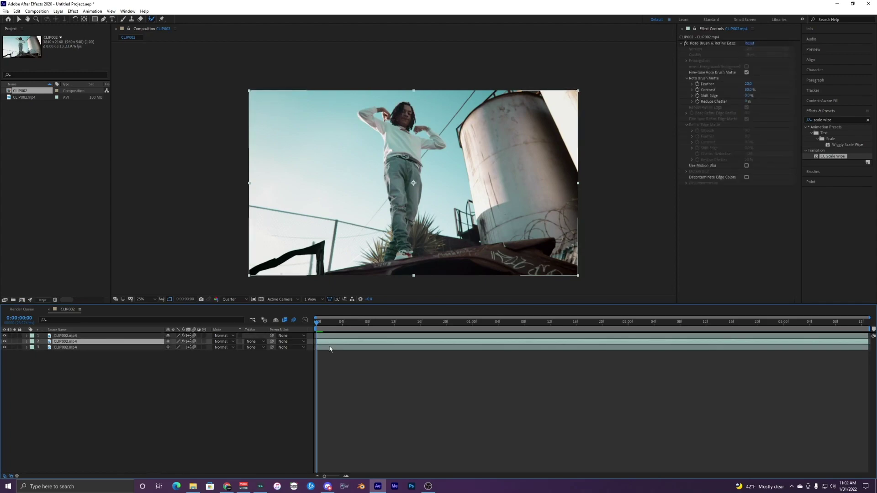
left_click(329, 335)
left_click(329, 341)
left_click(330, 348)
left_click(327, 341)
Step: Search the effects for s_warp and apply S_WarpBubble to the middle clip layer
left_click(847, 119)
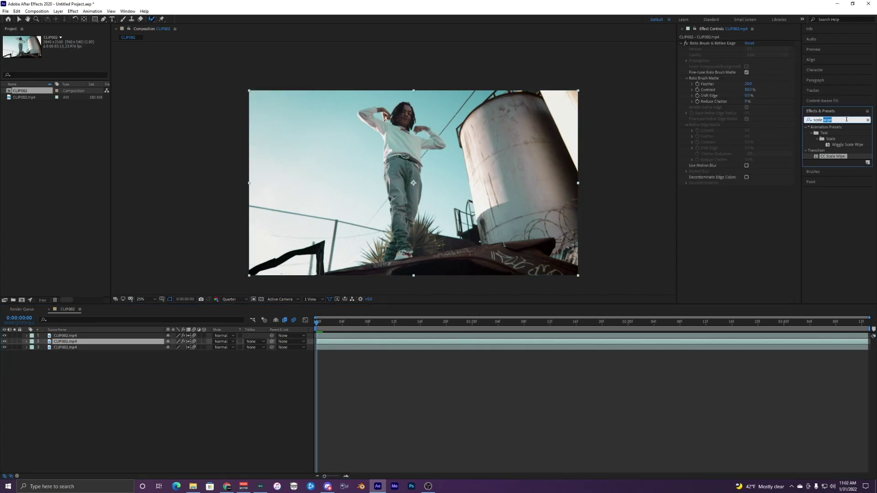
key("BackSpace")
key("BackSpace")
key("BackSpace")
key("BackSpace")
key("BackSpace")
key("BackSpace")
key("BackSpace")
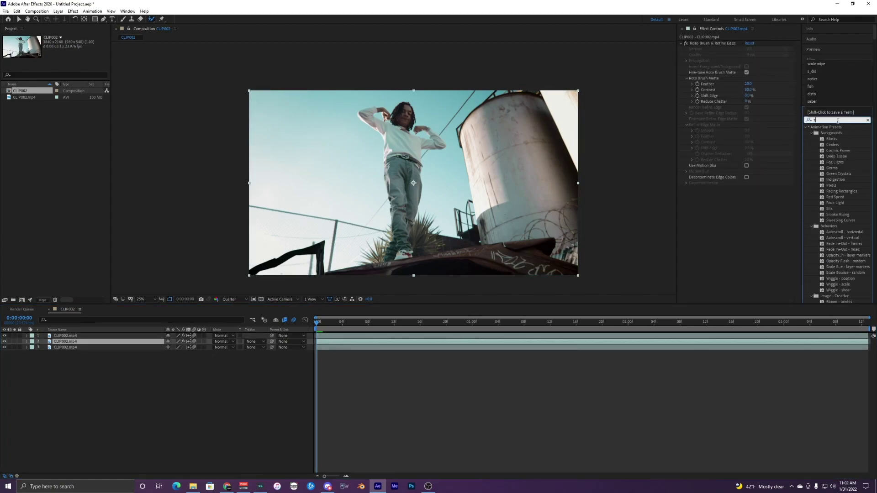
type("_warp")
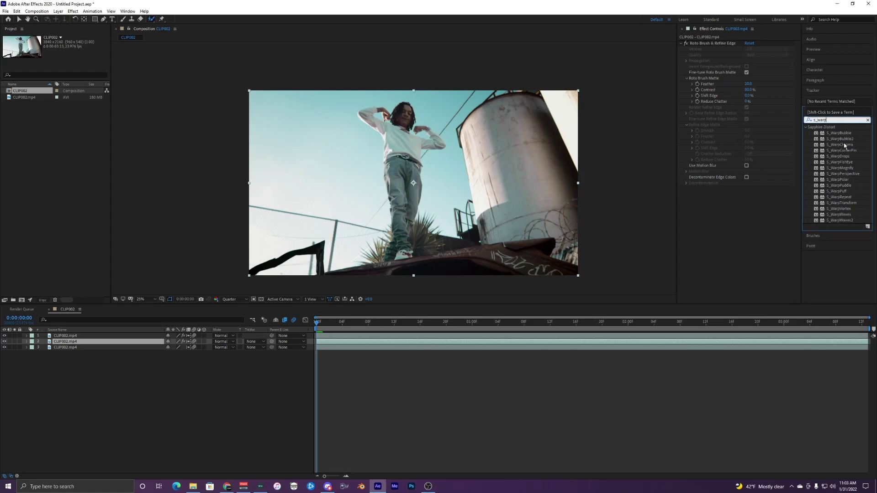
left_click_drag(839, 133, 346, 342)
Step: Preview the bubble warp around the man from the start of the composition
key("space")
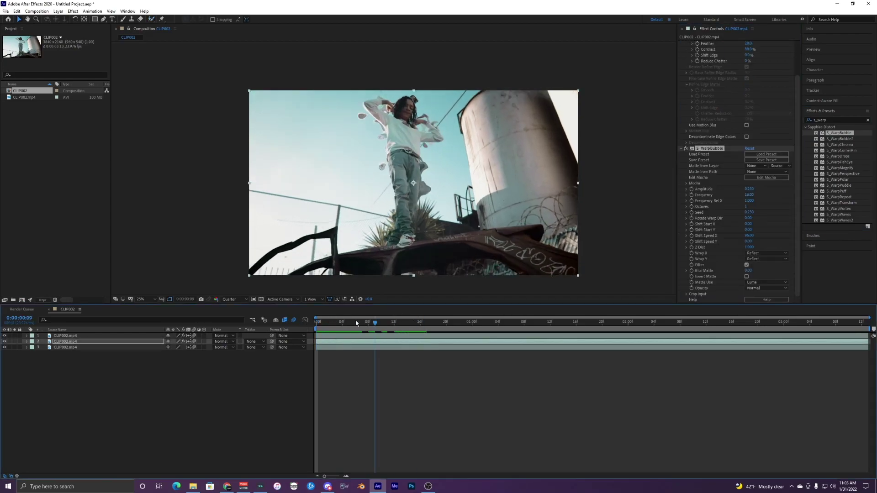
left_click(838, 134)
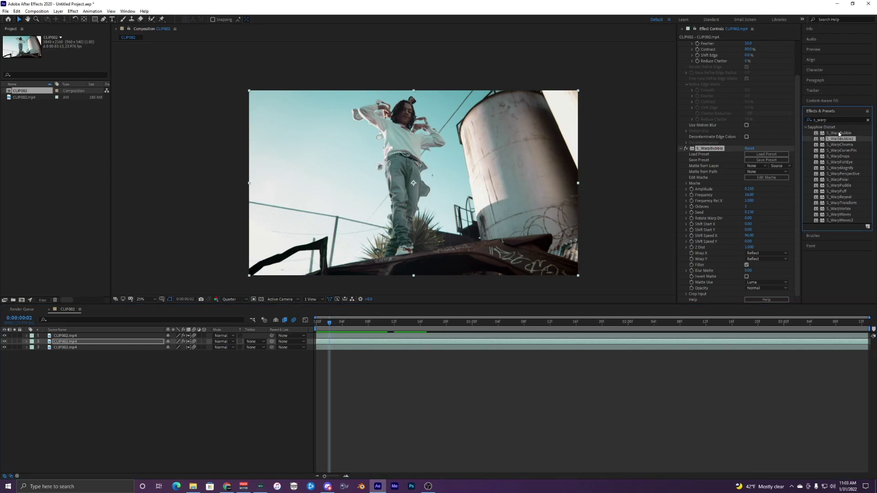
mouse_move(323, 324)
left_mouse_down()
mouse_move(409, 321)
mouse_move(315, 318)
left_mouse_up()
key("space")
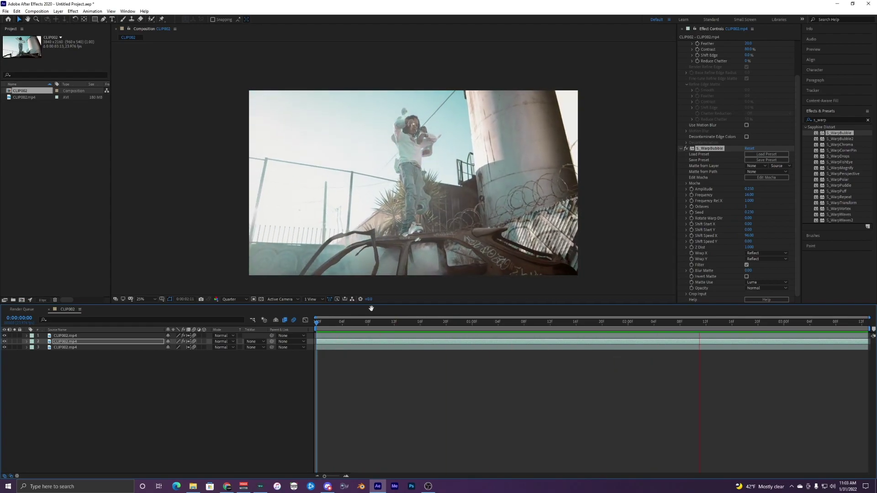
left_click_drag(337, 323, 256, 330)
left_click(329, 340)
key("space")
key("space")
Step: Search the effects for scale wipe and apply CC Scale Wipe to the middle clip layer
left_click(849, 118)
key("BackSpace")
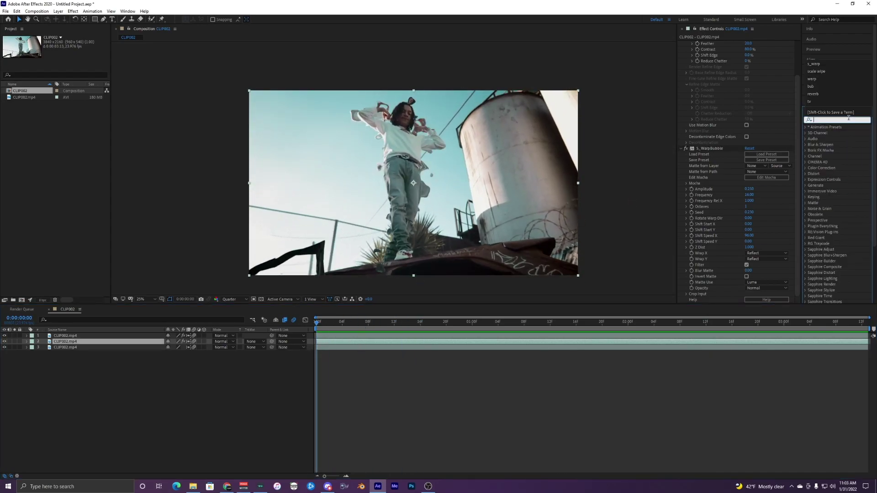
type("scale wipe")
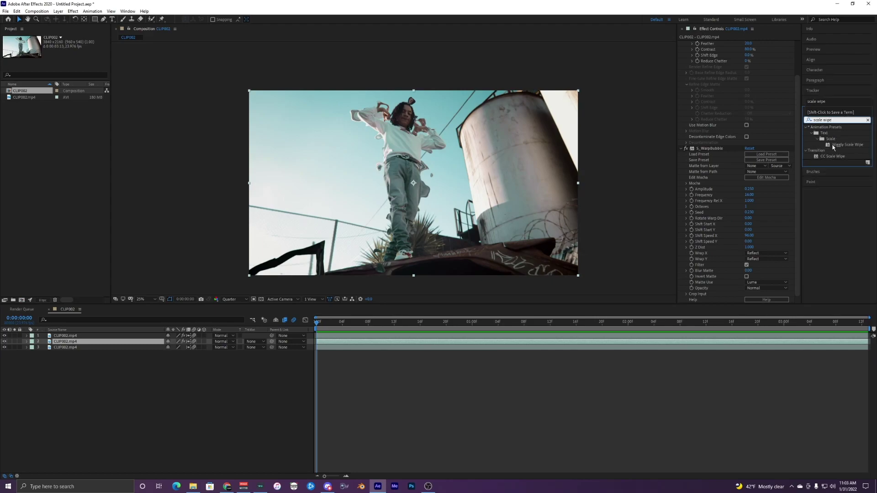
left_click_drag(832, 157, 332, 342)
key("space")
key("space")
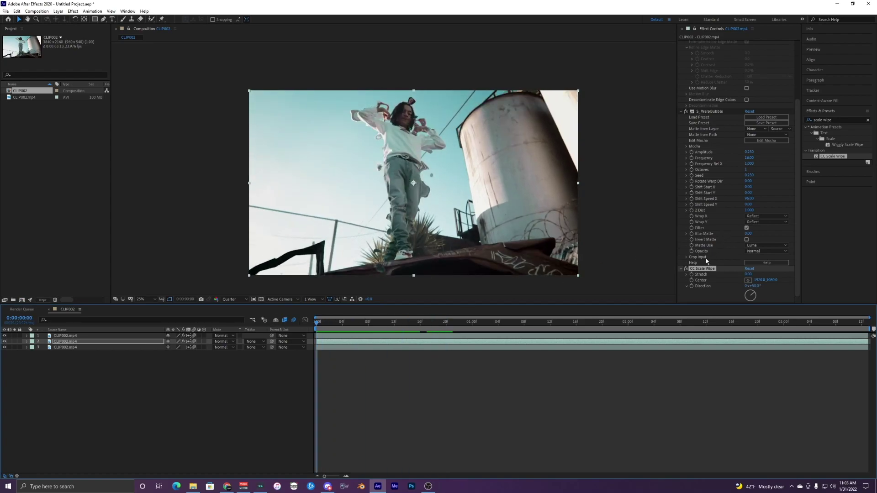
Step: Set the CC Scale Wipe Stretch to 7.20 and its Direction to about 269° to smear the middle cutout sideways behind the man
left_click_drag(746, 274, 771, 284)
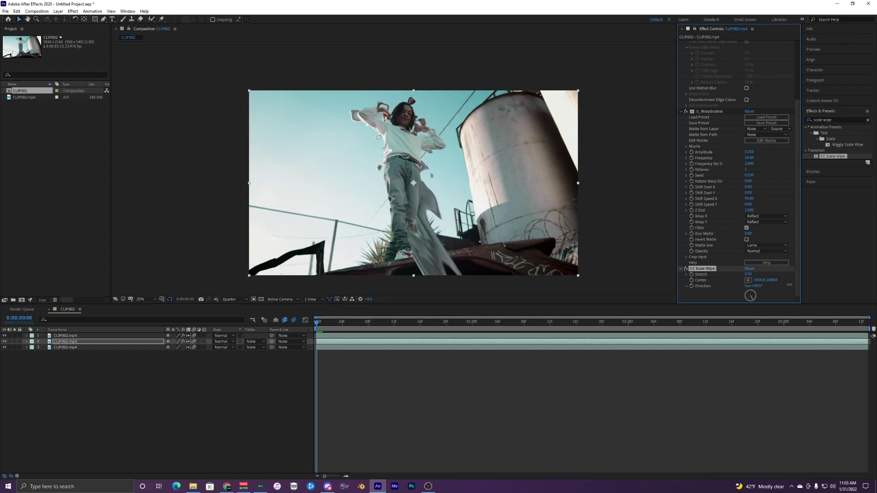
left_click_drag(790, 285, 828, 283)
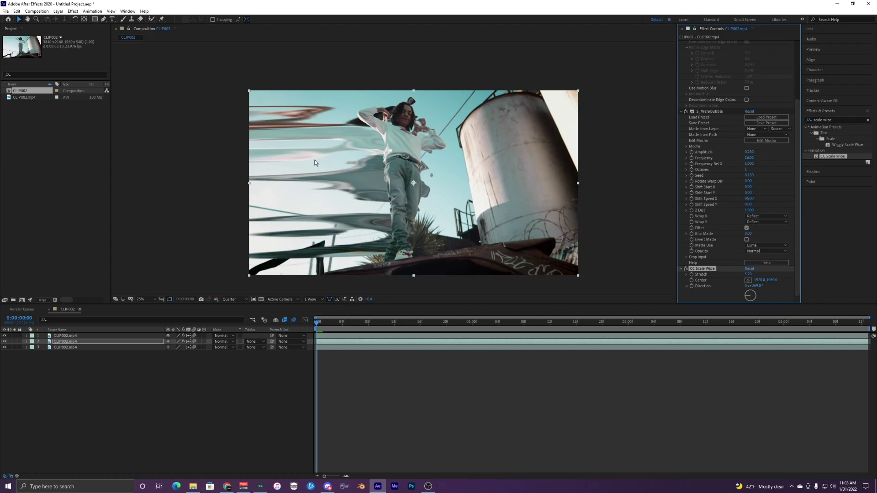
mouse_move(747, 274)
left_mouse_down()
mouse_move(724, 270)
mouse_move(762, 271)
mouse_move(706, 273)
mouse_move(761, 273)
left_mouse_up()
Step: Preview the stretched smear behind the man from the start of the composition
left_click(300, 320)
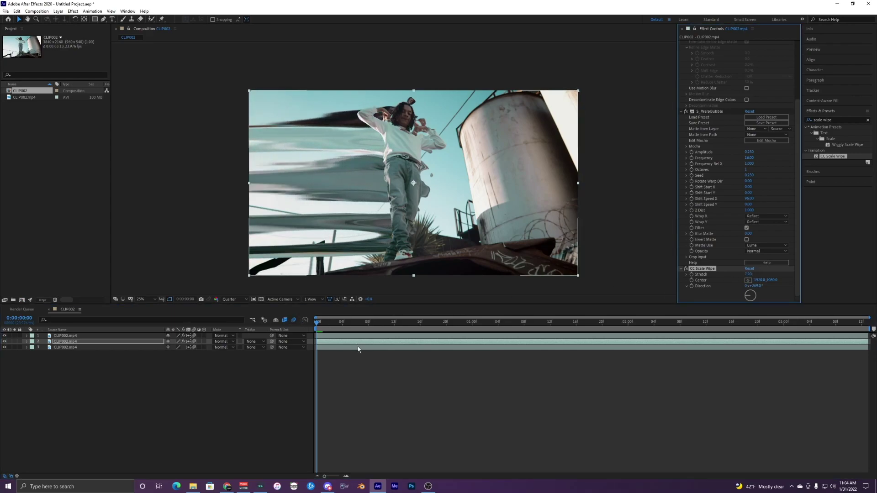
left_click(297, 325)
key("space")
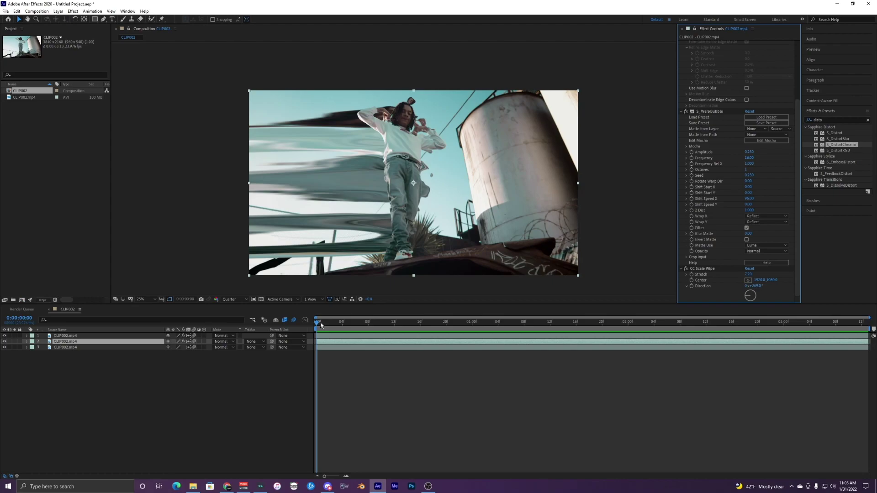
mouse_move(320, 325)
left_mouse_down()
mouse_move(448, 322)
mouse_move(312, 328)
left_mouse_up()
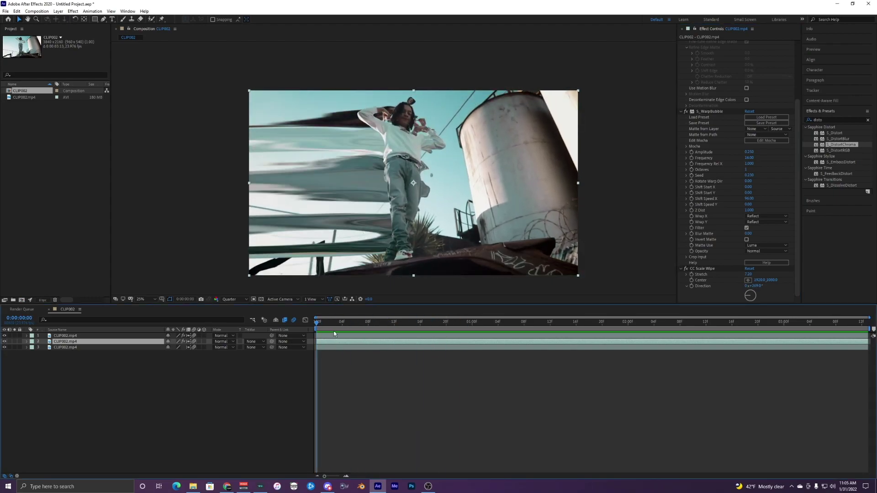
Step: Apply S_DistortChroma to the middle clip layer and set its Amount to 0.1
left_click(841, 145)
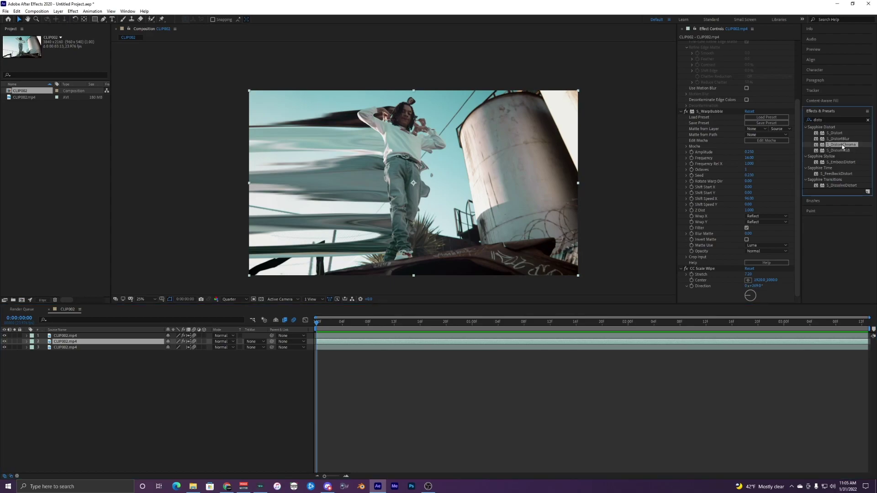
left_click_drag(828, 145, 406, 303)
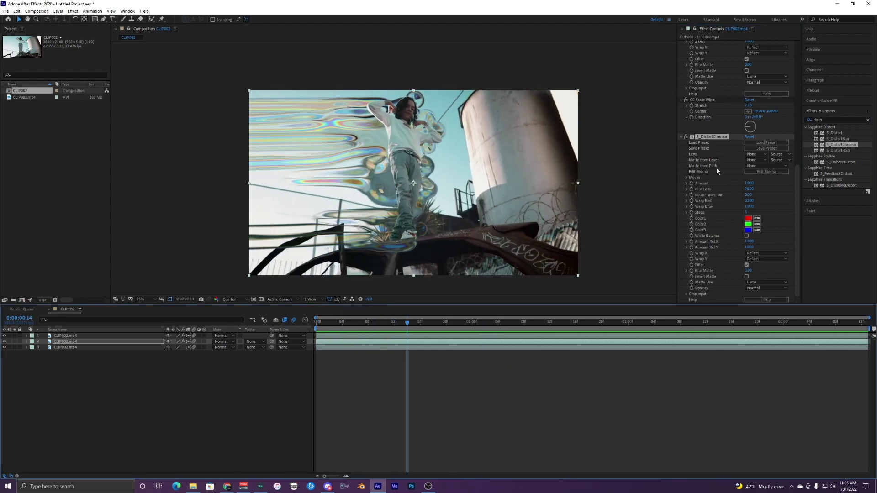
left_click(749, 184)
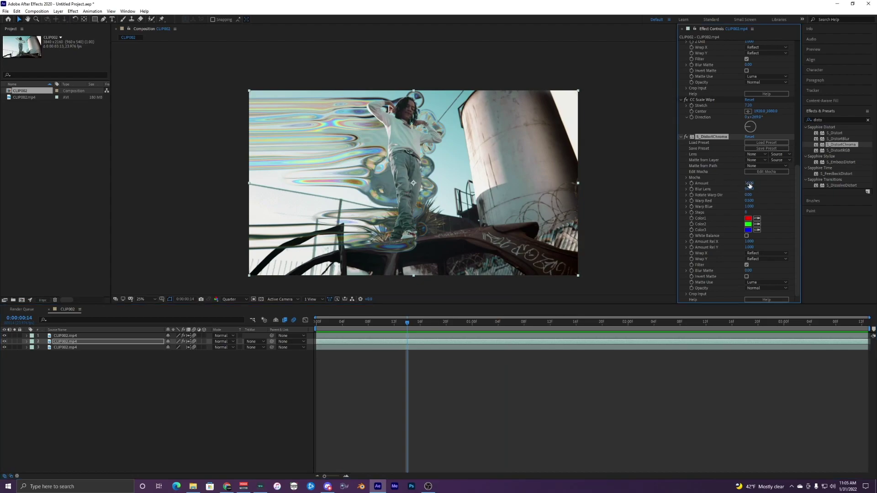
left_click_drag(750, 184, 721, 185)
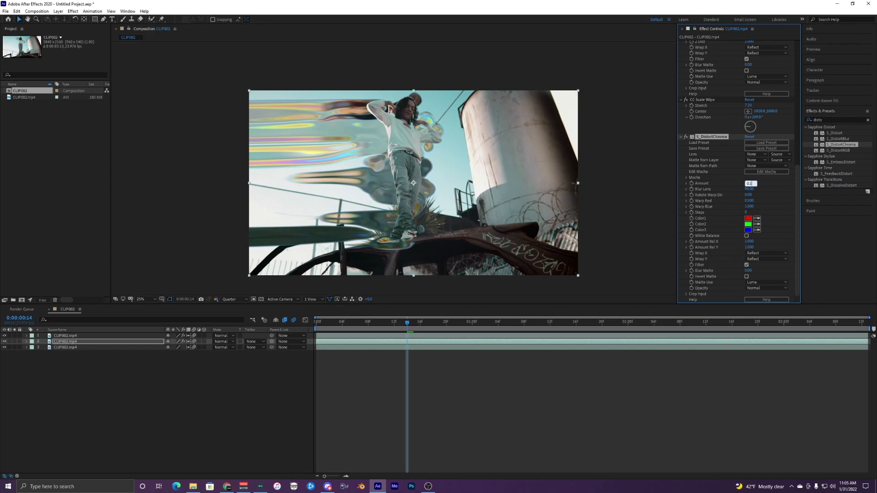
type("0.1")
key("Return")
Step: Set the S_DistortChroma Blur Lens to 200
left_click_drag(747, 189, 786, 188)
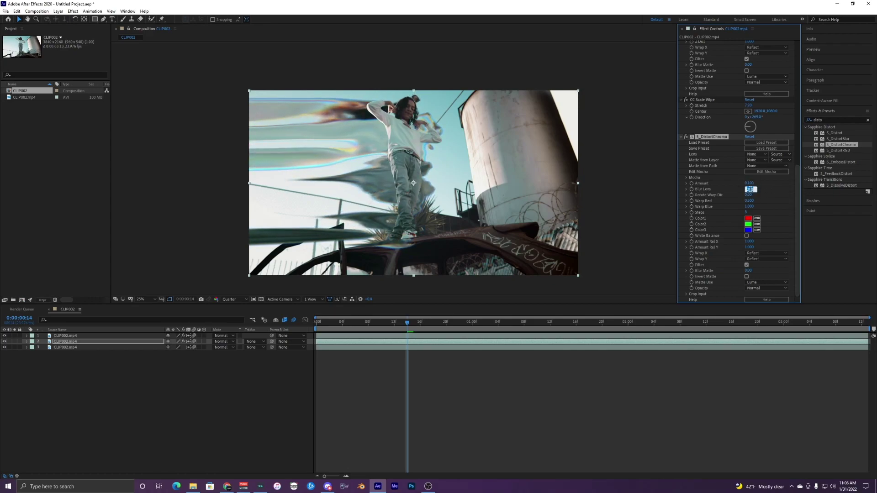
type("20")
key("Return")
key("Return")
left_click(747, 188)
type("200")
key("Return")
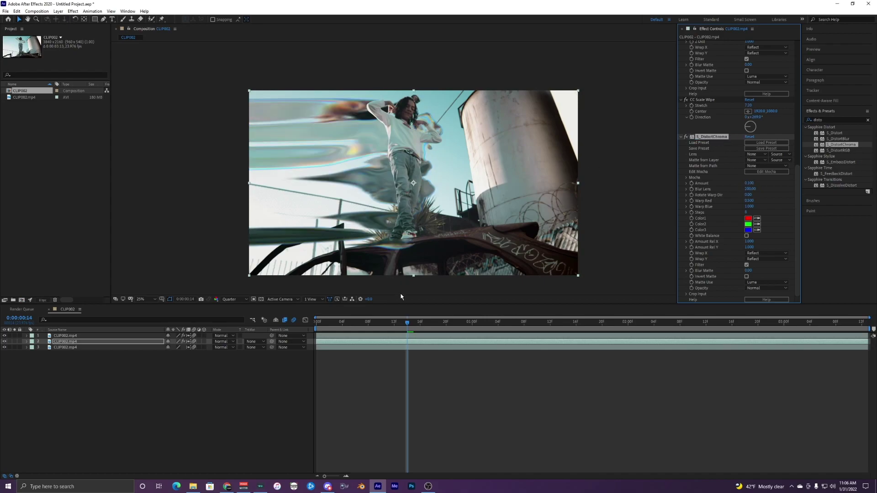
Step: Preview the chromatic distortion from the start and compare the frame with S_DistortChroma switched off and on
left_click_drag(348, 321, 307, 319)
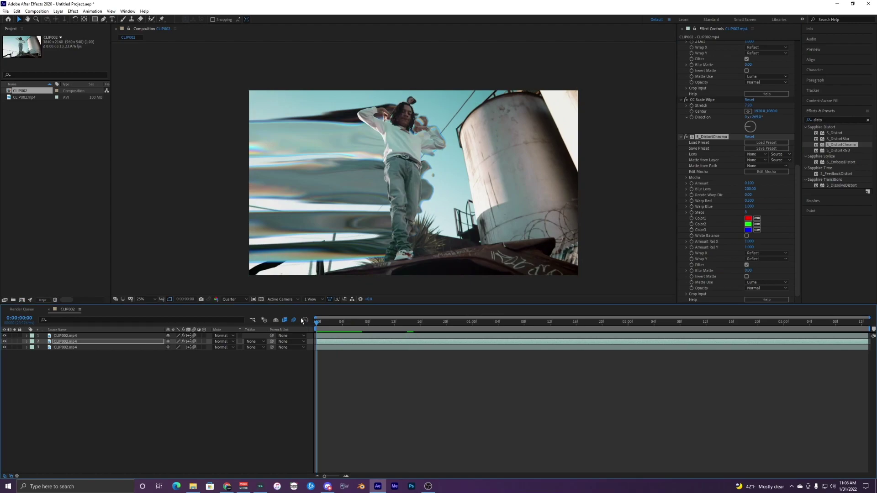
key("space")
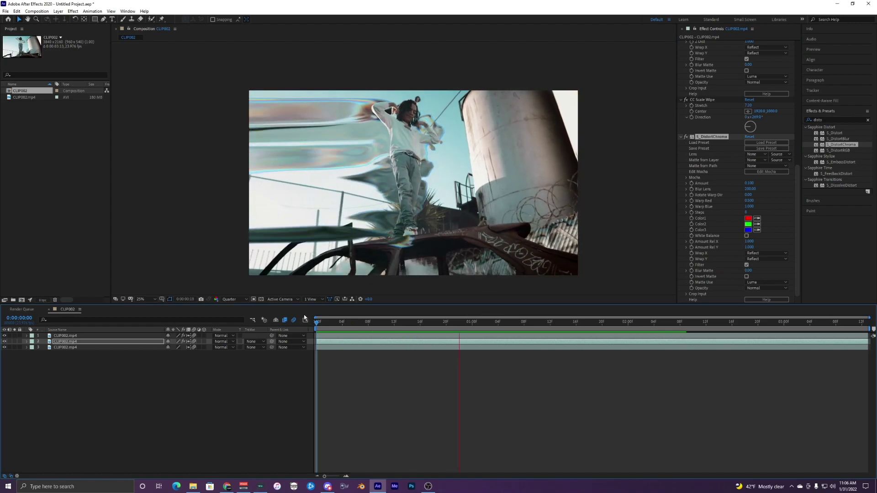
left_click(388, 322)
left_click(685, 136)
left_click(685, 136)
left_click(386, 321)
Step: Search the effects for glow and apply S_ZGlow to the middle clip layer
left_click(867, 120)
type("glow")
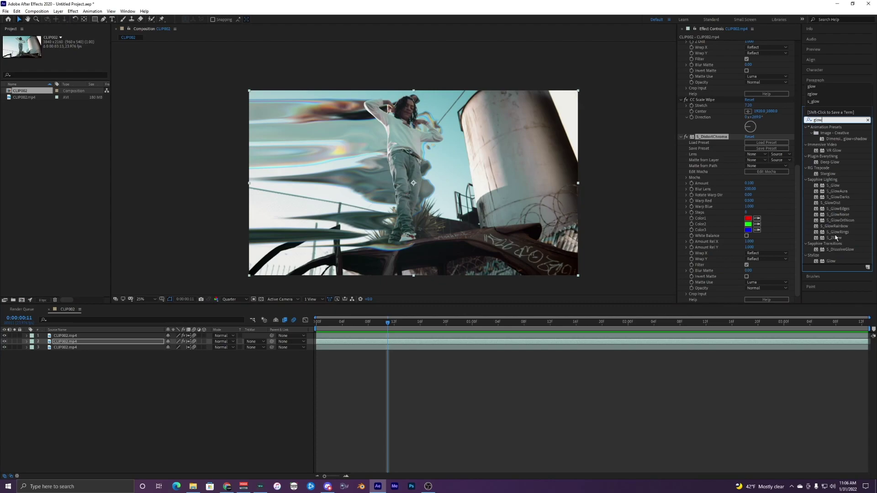
left_click_drag(834, 238, 391, 339)
key("space")
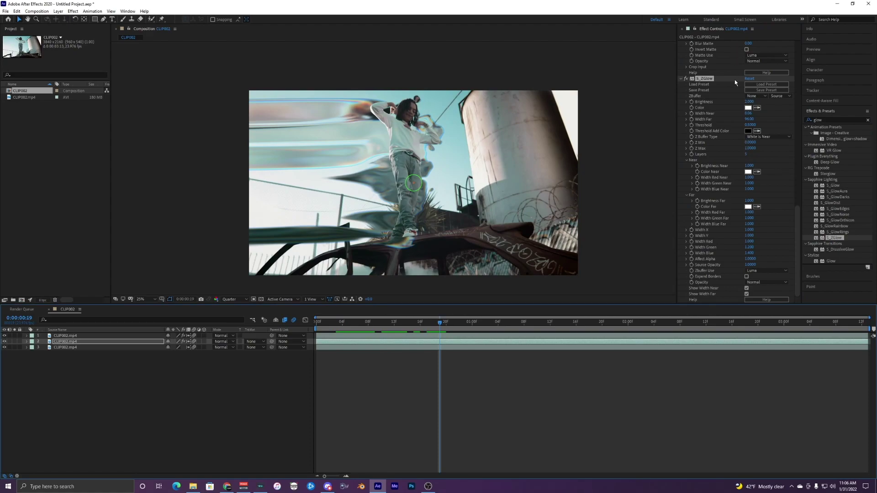
Step: Set the S_ZGlow Color to turquoise and preview the glow from the start of the composition
left_click(747, 107)
left_click_drag(501, 205, 597, 227)
left_click(637, 199)
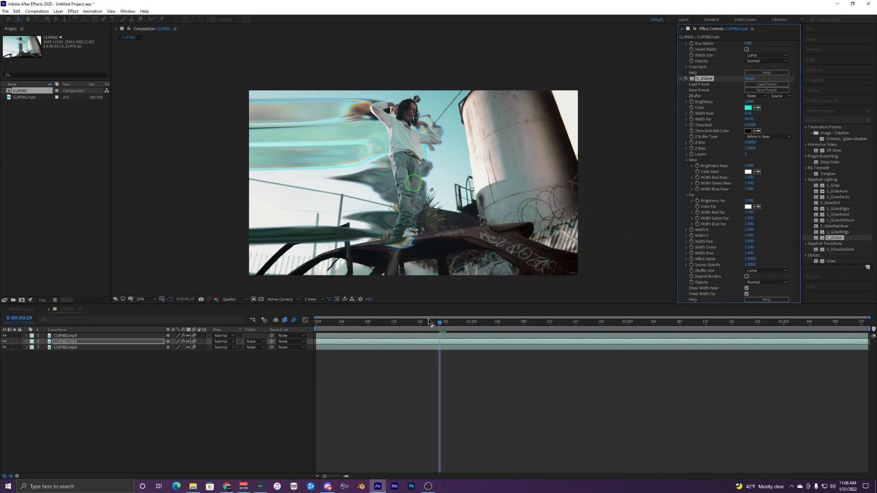
left_click_drag(360, 322, 301, 323)
key("space")
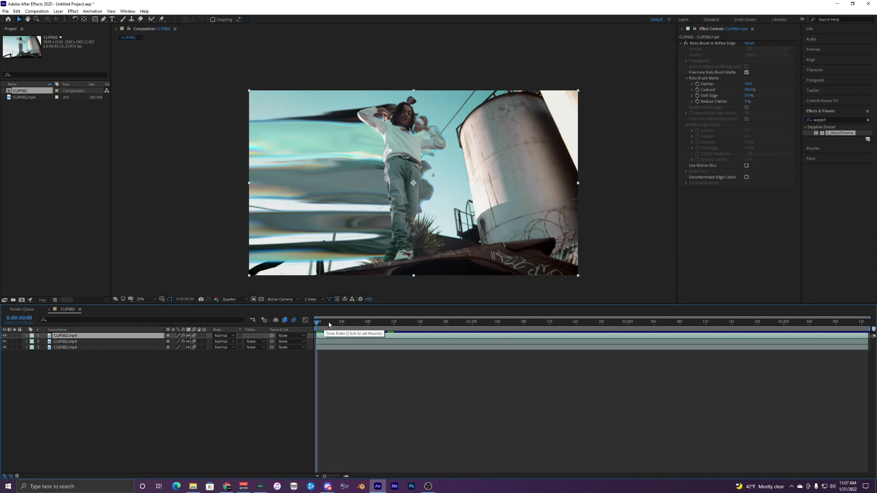
Step: Hide and show the top cutout layer at the first frame to inspect the man over the smear
mouse_move(329, 325)
left_mouse_down()
mouse_move(340, 327)
mouse_move(318, 325)
mouse_move(334, 330)
left_mouse_up()
key("Home")
left_click(4, 335)
left_click(4, 336)
scroll(393, 168, "up", 2)
scroll(396, 128, "down", 2)
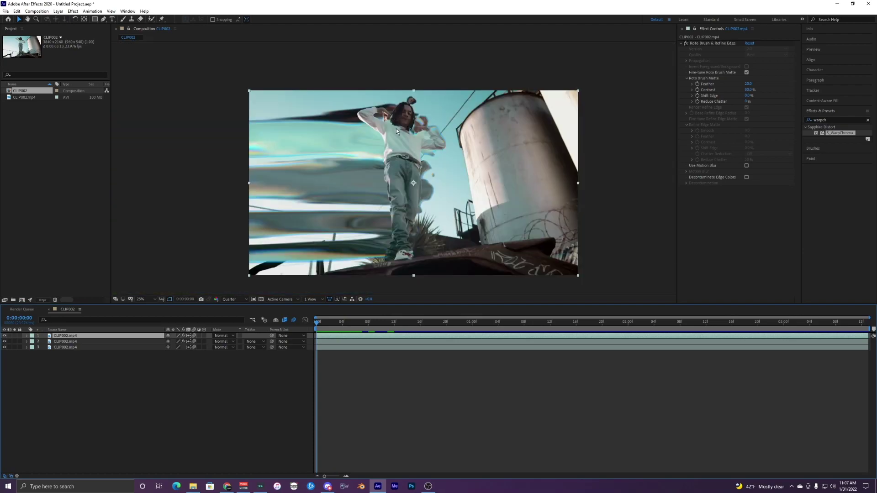
Step: Apply S_WarpChroma to the top cutout layer with Steps 20 and From Z Dist 0.990 for a thin colored fringe
left_click_drag(841, 135, 328, 336)
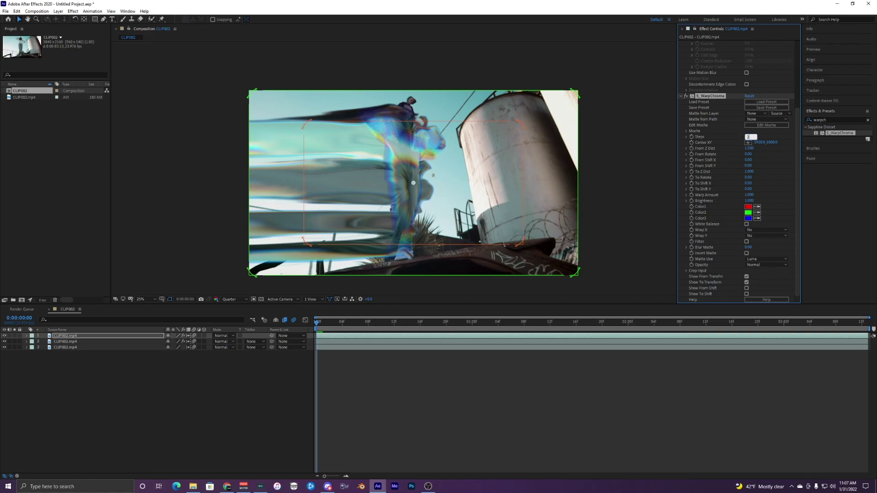
left_click_drag(746, 151, 731, 153)
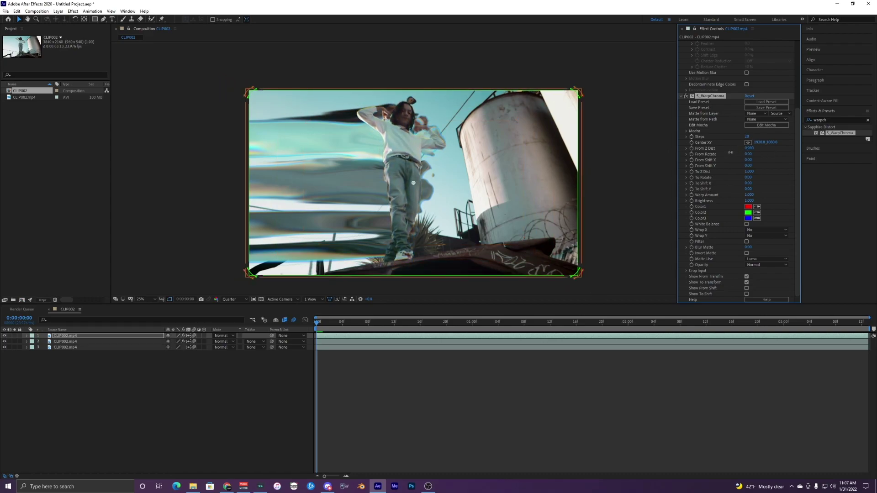
left_click_drag(730, 152, 731, 152)
scroll(355, 163, "up", 4)
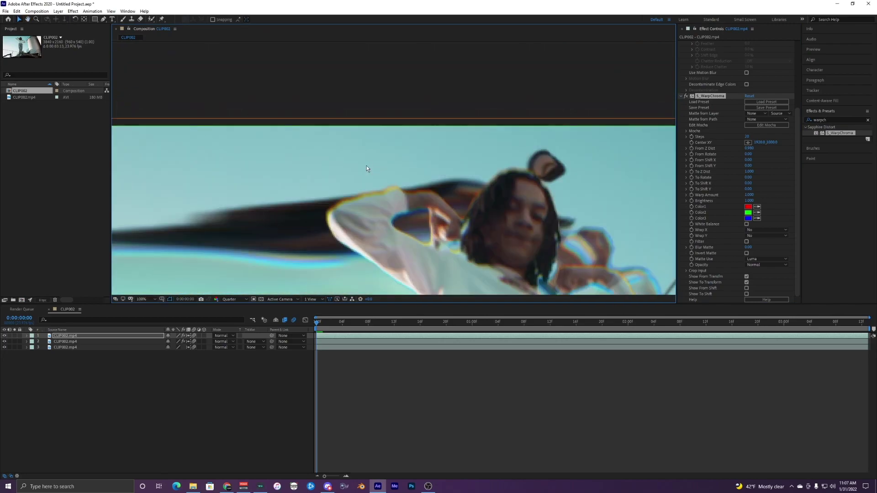
scroll(374, 207, "down", 4)
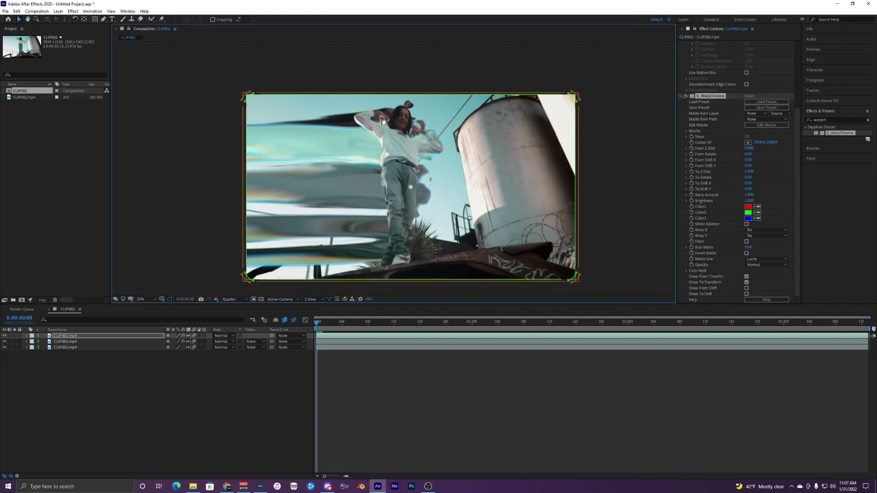
Step: Preview the combined effects from the start of the composition, and select the bottom background clip layer
key("space")
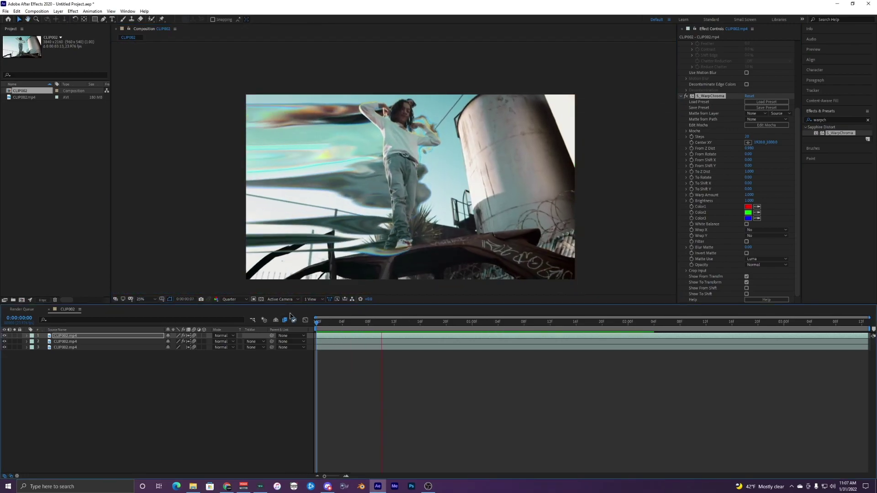
scroll(407, 111, "up", 2)
scroll(422, 122, "down", 2)
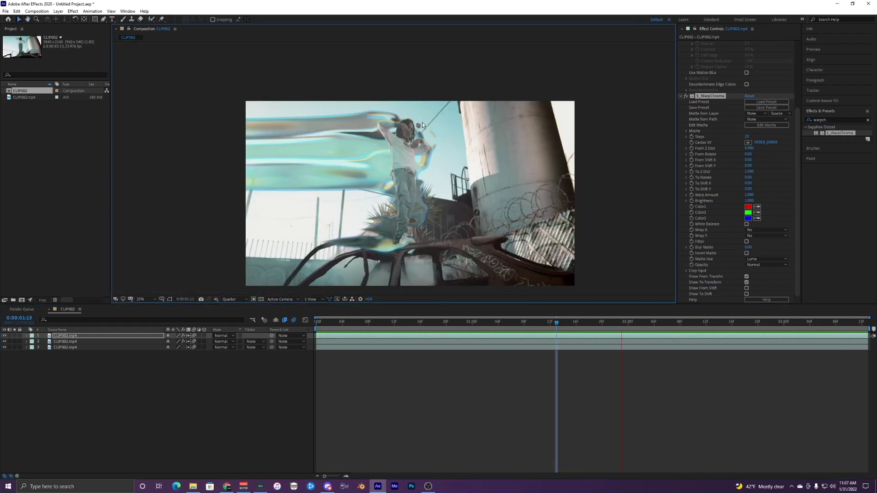
left_click_drag(343, 320, 277, 321)
key("space")
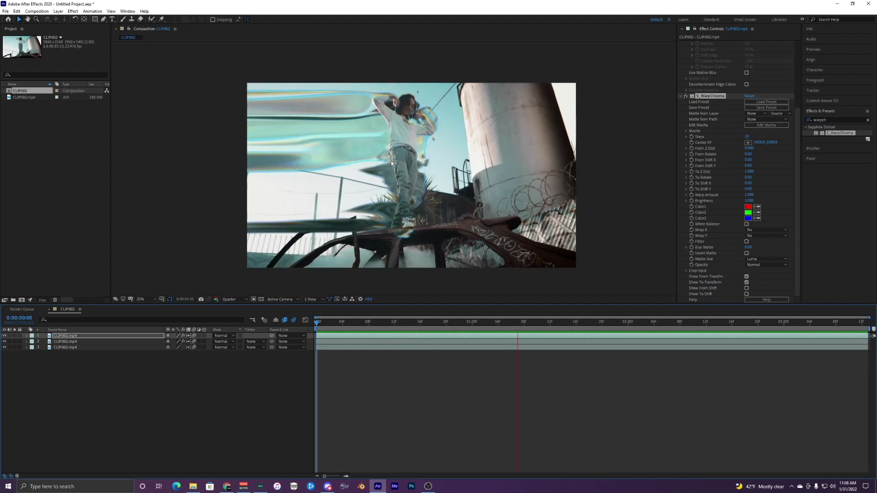
left_click(327, 348)
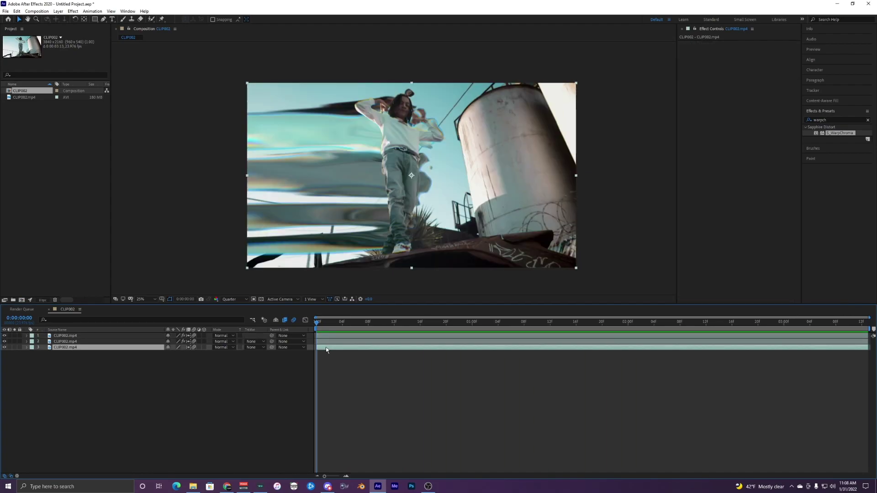